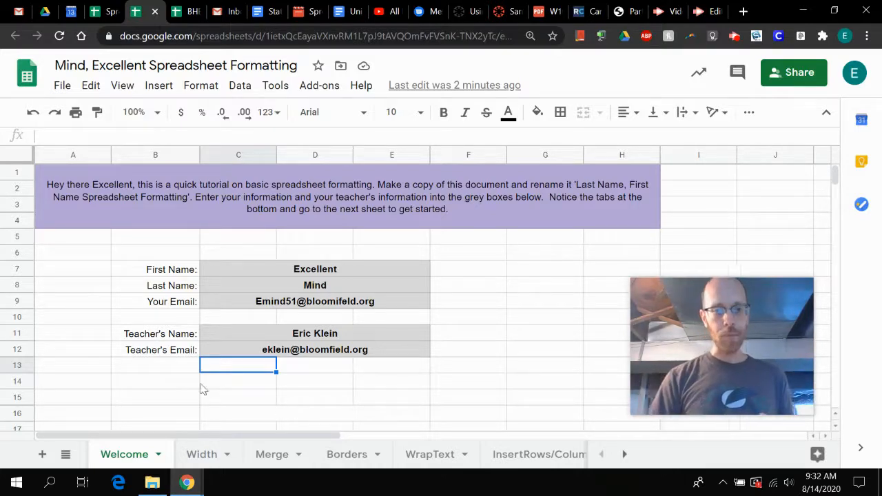
# Open the Width sheet and make column B slightly narrower.
pyautogui.click(199, 456)
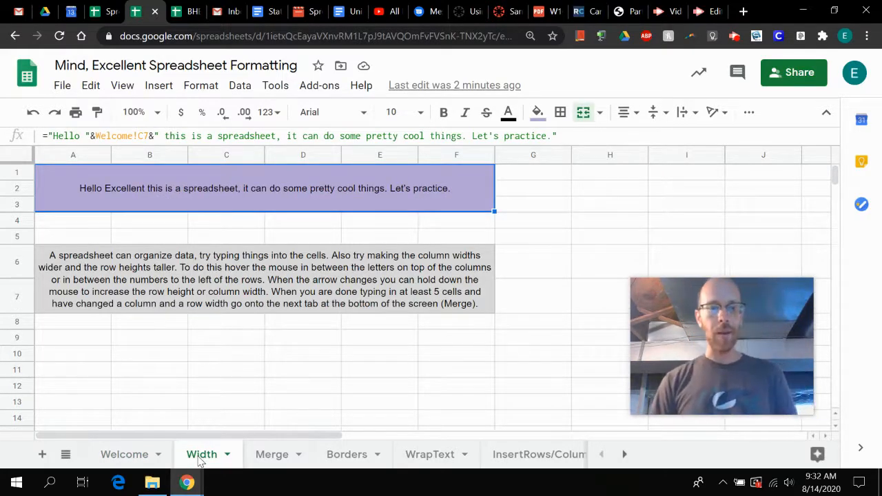
pyautogui.click(186, 154)
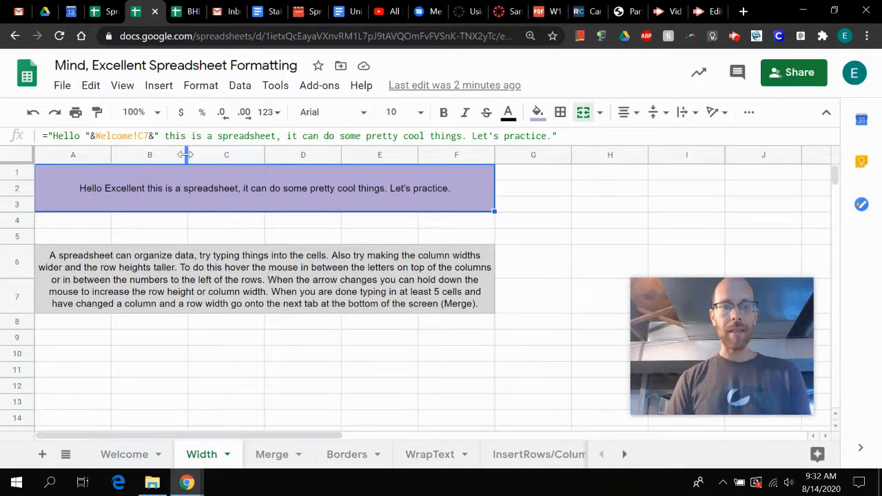
pyautogui.moveTo(185, 155)
pyautogui.mouseDown()
pyautogui.moveTo(213, 155)
pyautogui.moveTo(187, 154)
pyautogui.mouseUp()
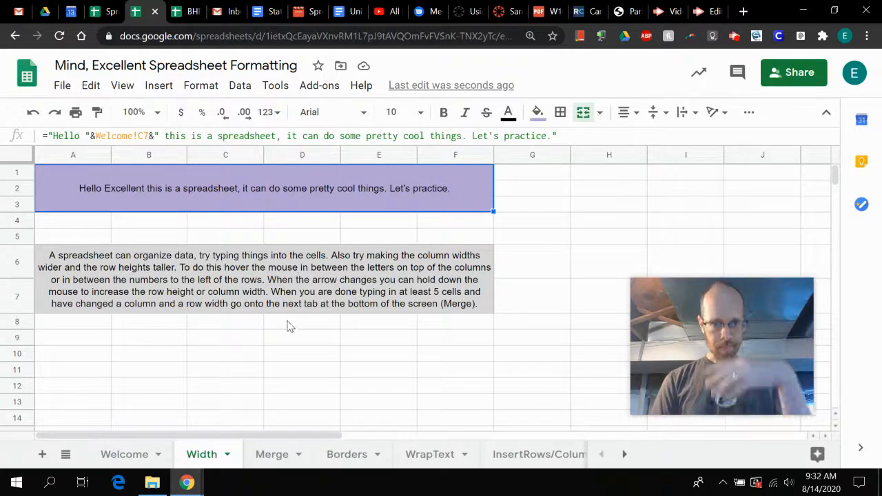
# On the Merge sheet, merge all the grey cells B5:D17 into one cell and enter the first name in it.
pyautogui.click(273, 462)
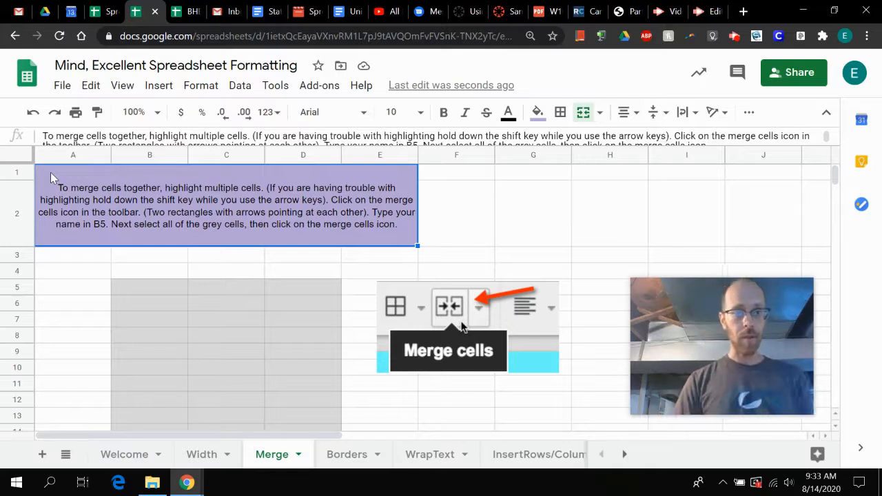
pyautogui.click(126, 284)
pyautogui.hotkey('shift', 'Right')
pyautogui.hotkey('shift', 'Right')
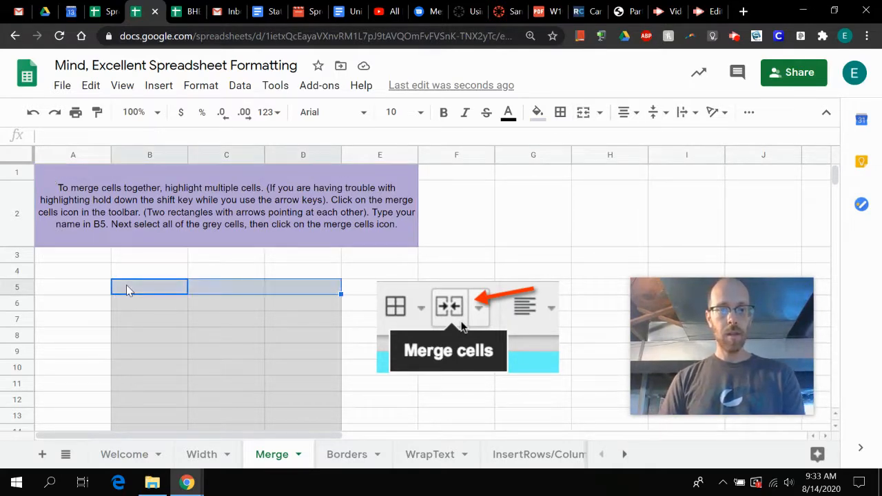
pyautogui.hotkey('shift', 'Down')
pyautogui.hotkey('shift', 'Down')
pyautogui.hotkey('shift', 'Down')
pyautogui.hotkey('shift', 'Down')
pyautogui.hotkey('shift', 'Down')
pyautogui.hotkey('shift', 'Down')
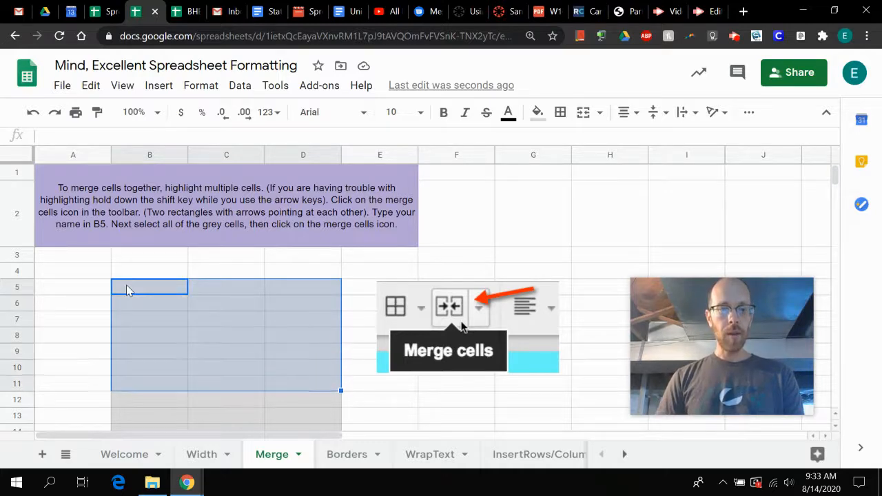
pyautogui.hotkey('shift', 'Down')
pyautogui.hotkey('shift', 'Down')
pyautogui.hotkey('shift', 'Down')
pyautogui.hotkey('shift', 'Down')
pyautogui.hotkey('shift', 'Down')
pyautogui.hotkey('shift', 'Down')
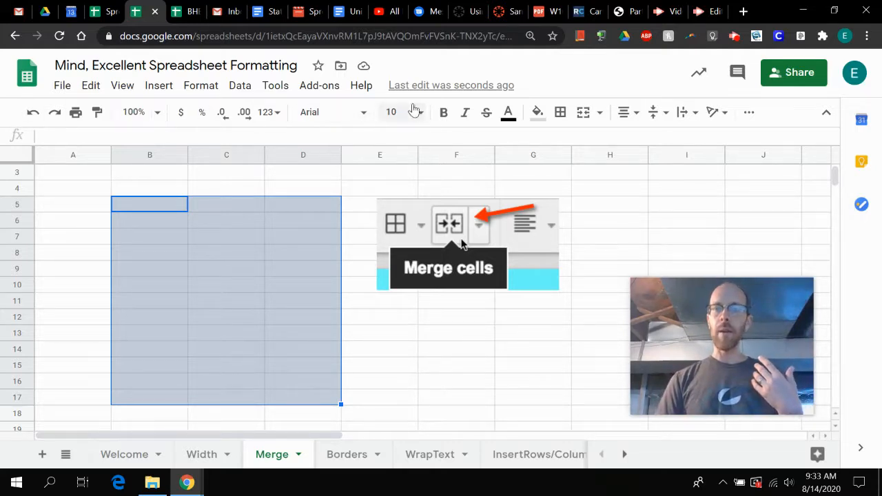
pyautogui.click(600, 114)
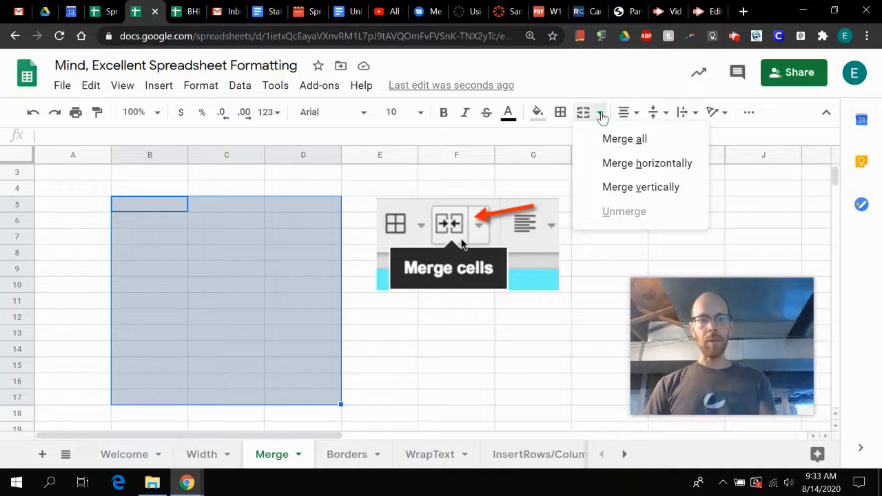
pyautogui.click(616, 139)
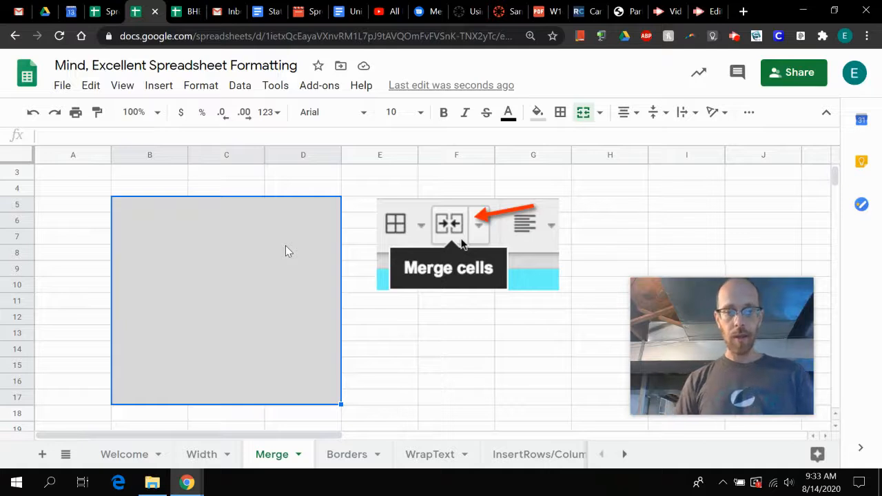
pyautogui.write('Eric')
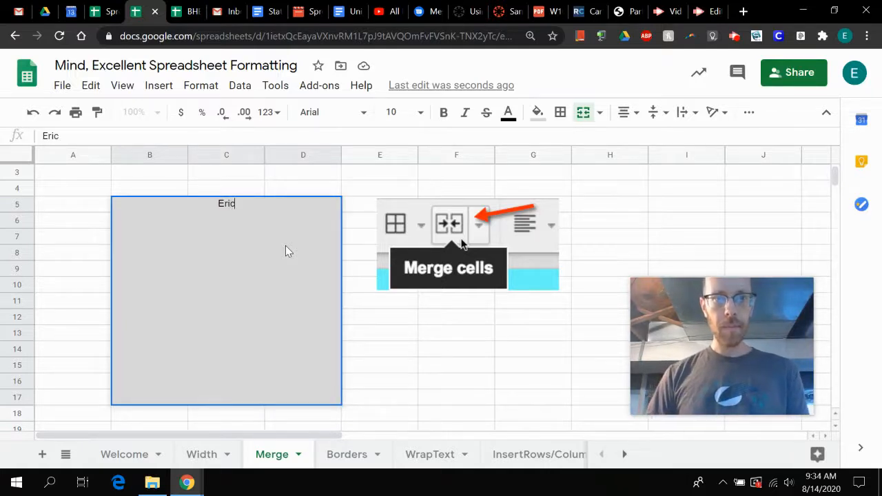
pyautogui.press('Return')
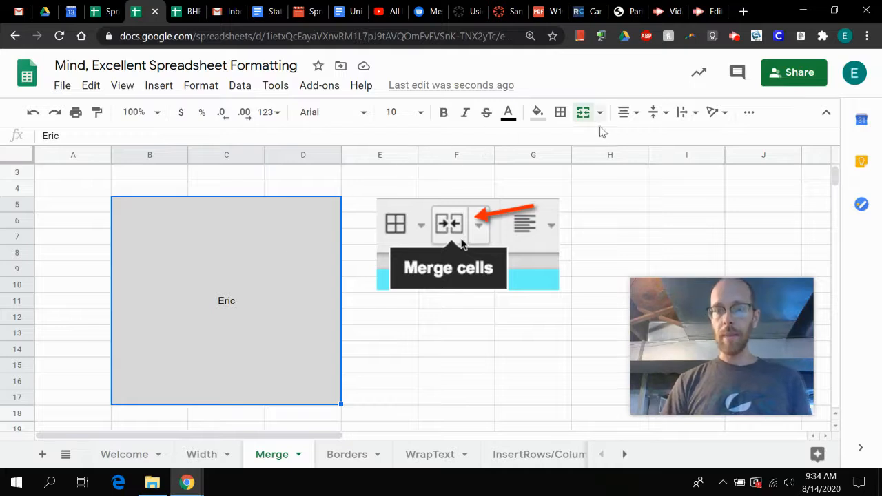
# Set the merged cell's horizontal alignment to left, to right, and back to center.
pyautogui.click(636, 113)
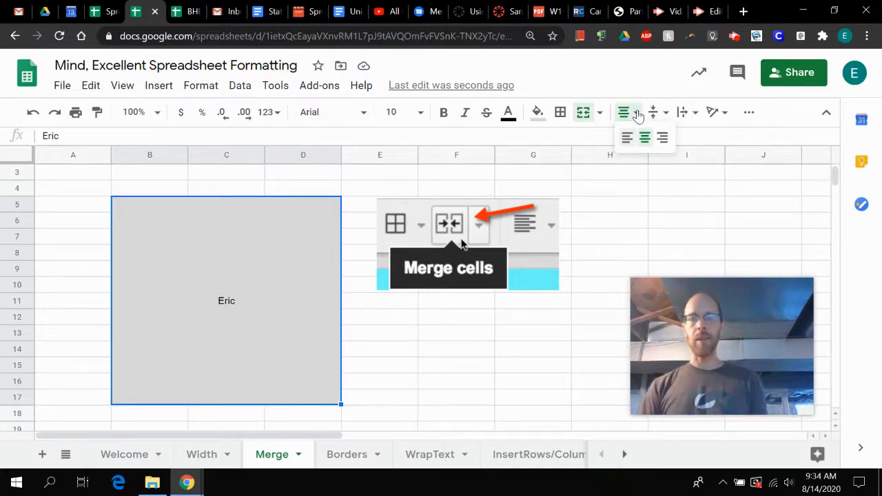
pyautogui.click(627, 138)
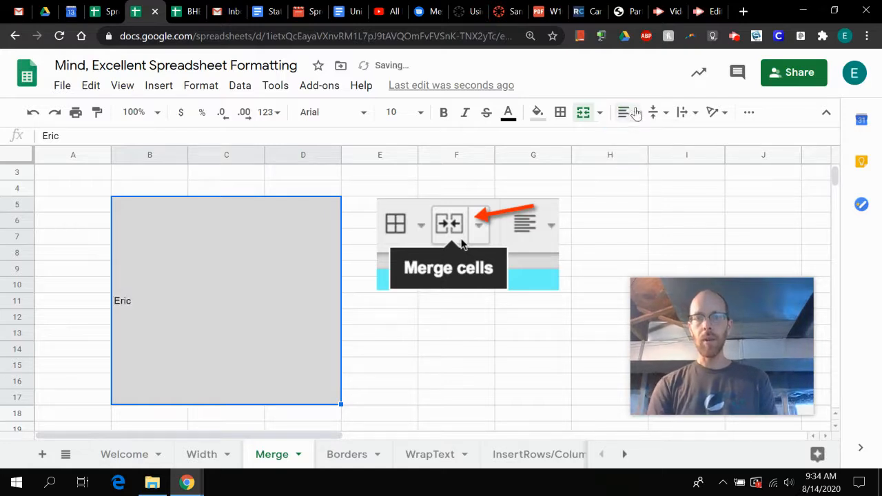
pyautogui.click(636, 114)
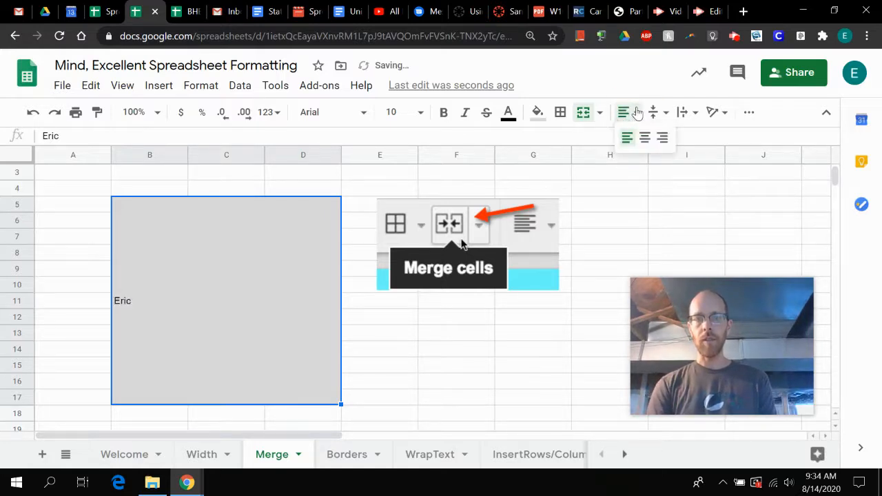
pyautogui.click(660, 139)
pyautogui.click(635, 113)
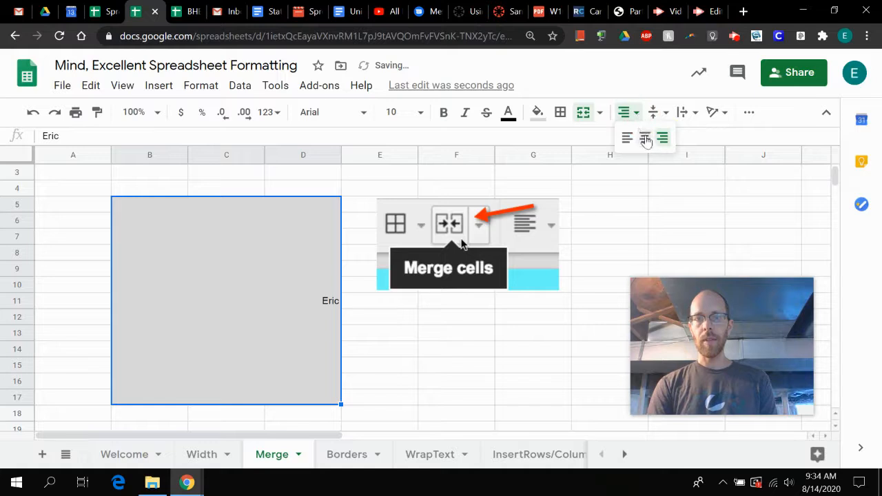
pyautogui.click(645, 140)
# Set the merged cell's vertical alignment to top, middle and bottom, and return it to middle.
pyautogui.click(665, 114)
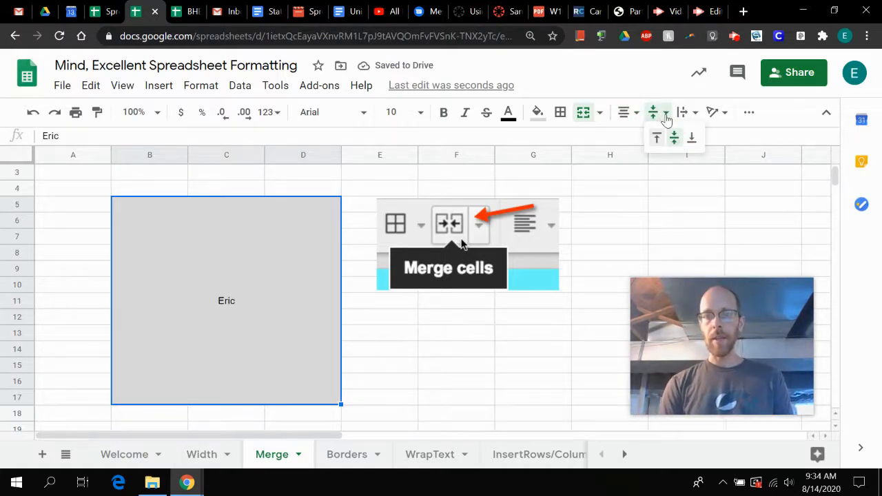
pyautogui.click(657, 140)
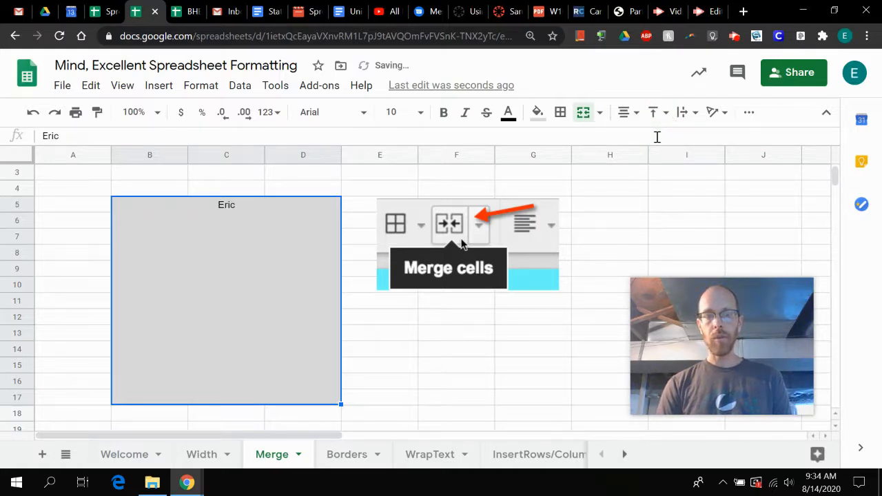
pyautogui.click(663, 113)
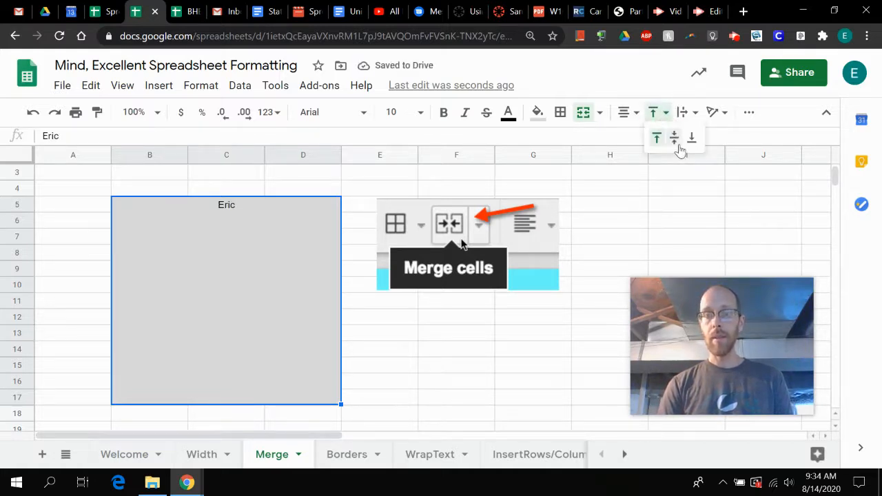
pyautogui.click(675, 138)
pyautogui.click(657, 112)
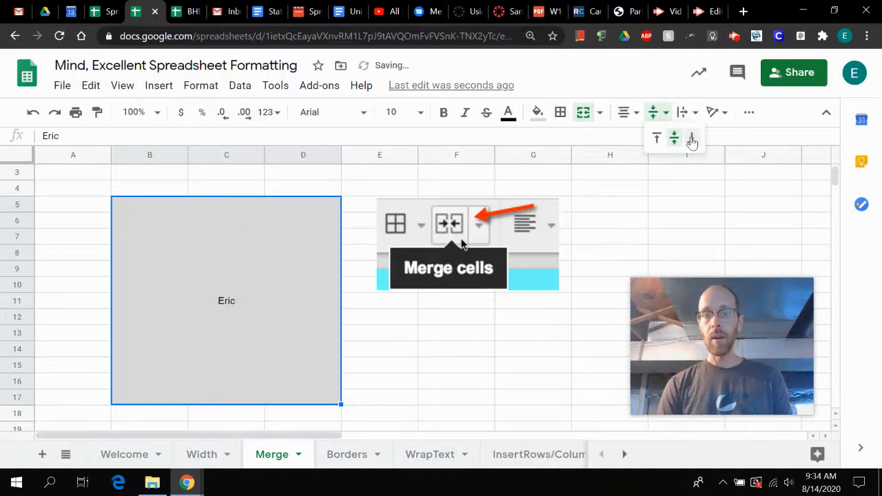
pyautogui.click(691, 139)
pyautogui.click(654, 113)
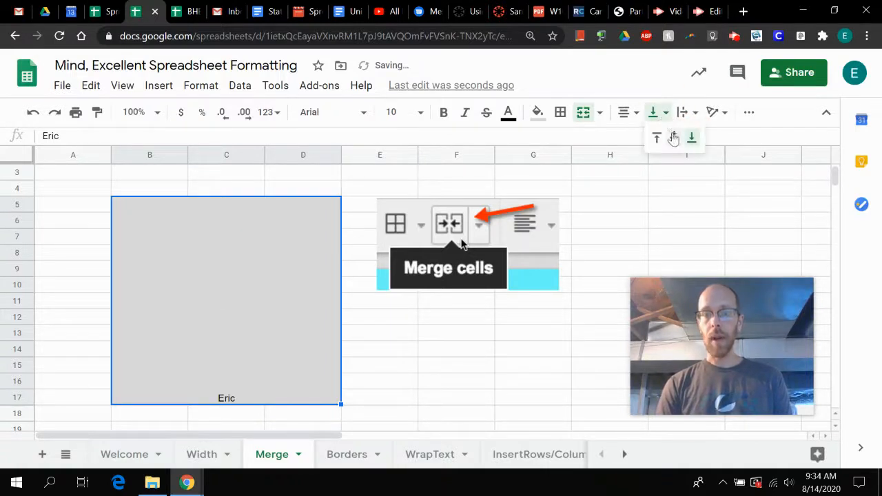
pyautogui.click(673, 137)
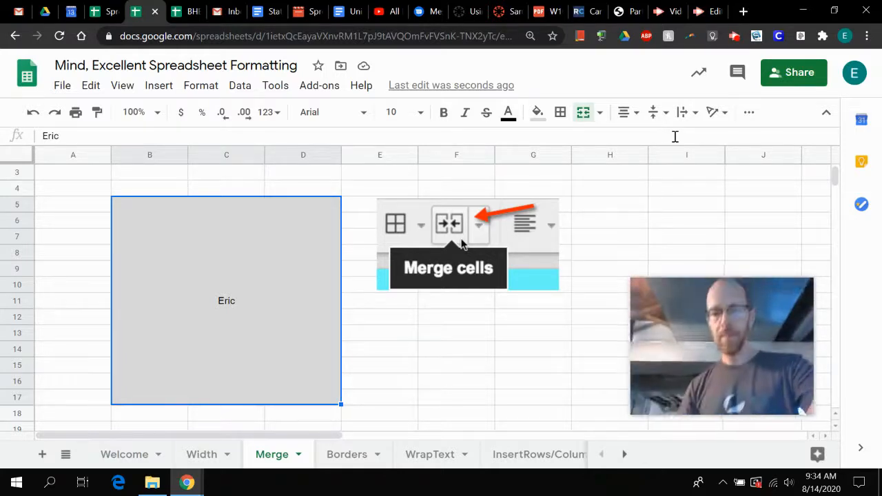
# Look over the Borders sheet and set the grey cell A5 on the WrapText sheet to Wrap.
pyautogui.click(346, 455)
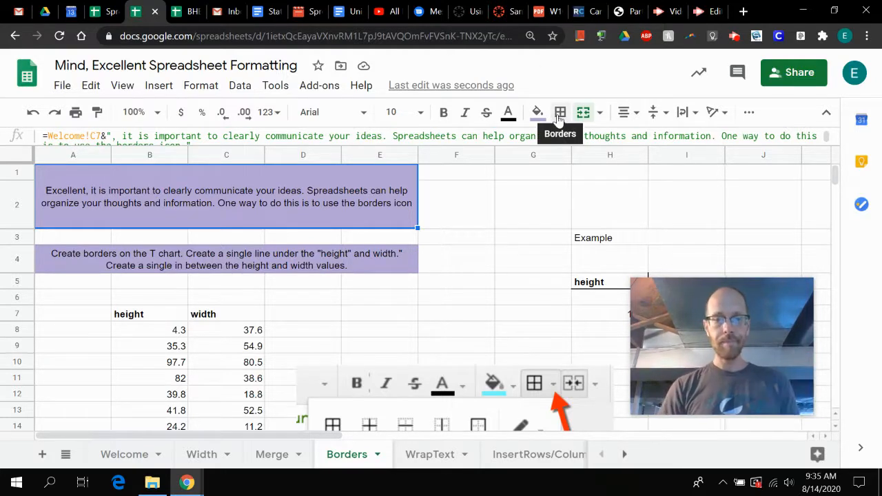
pyautogui.click(425, 455)
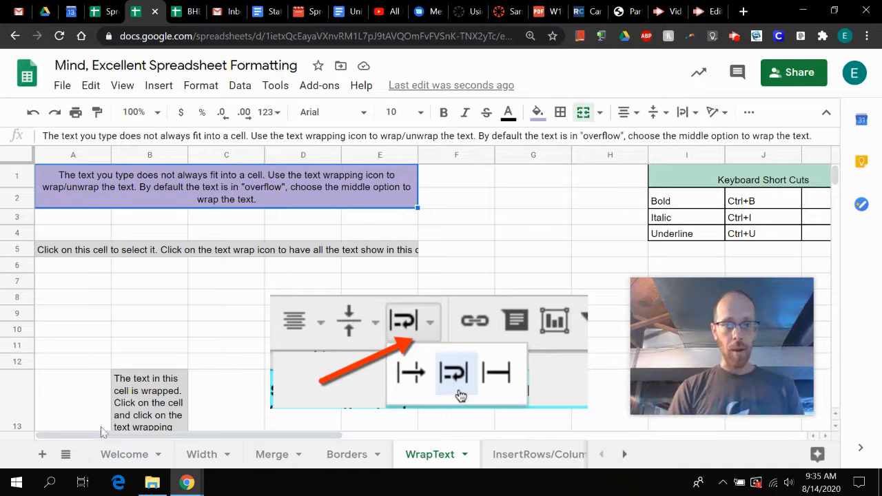
pyautogui.click(78, 252)
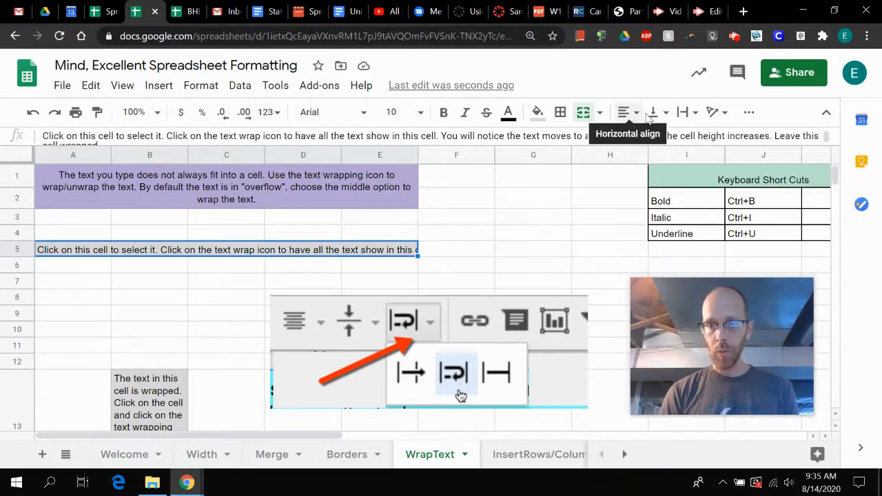
pyautogui.click(747, 115)
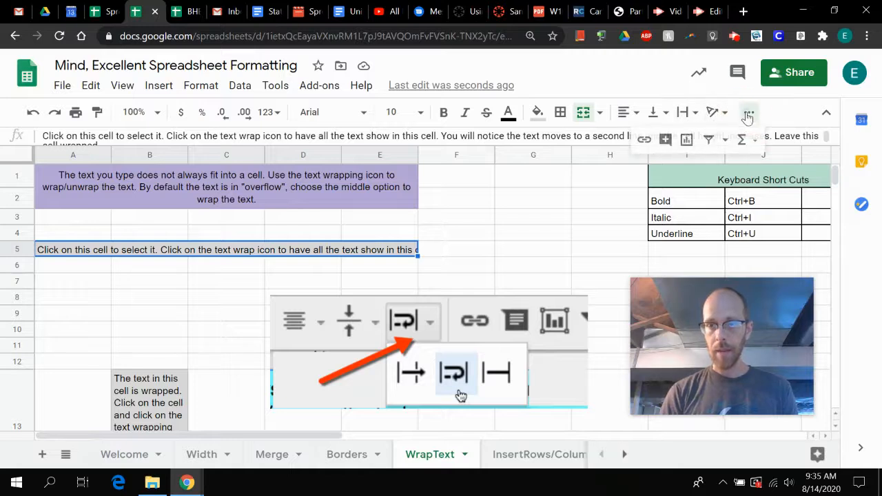
pyautogui.click(747, 116)
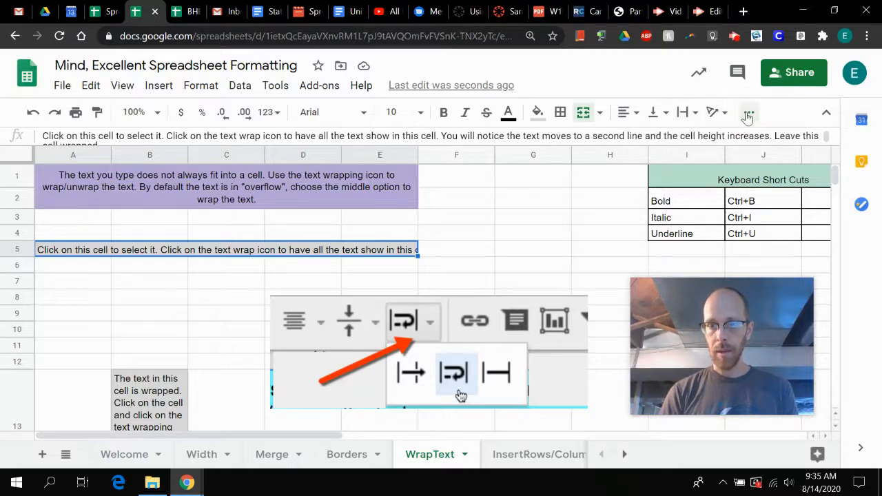
pyautogui.click(696, 114)
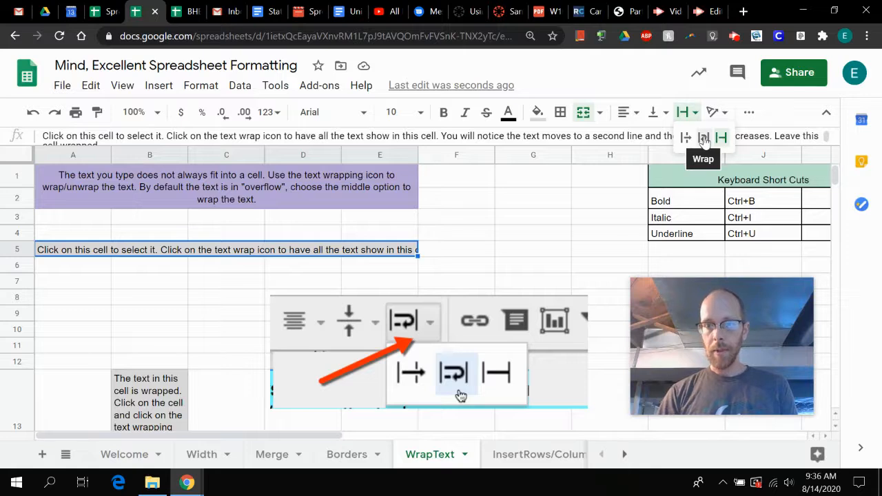
pyautogui.click(703, 140)
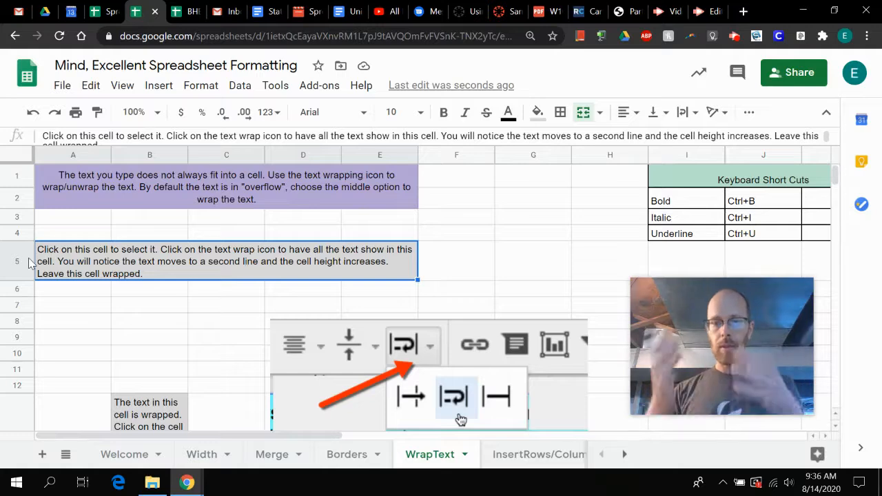
# Set the wrapped text in cell B13 to Overflow and move the text-wrapping picture below row 13.
pyautogui.scroll(-3, 138, 312)
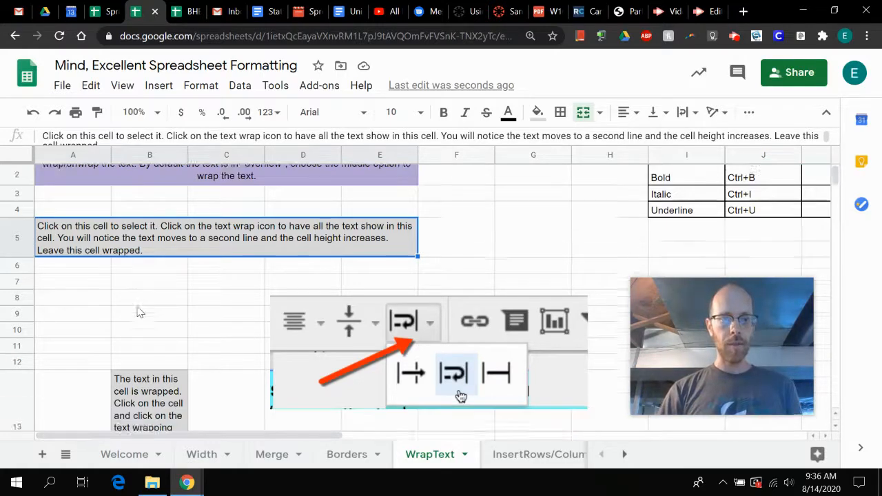
pyautogui.click(158, 304)
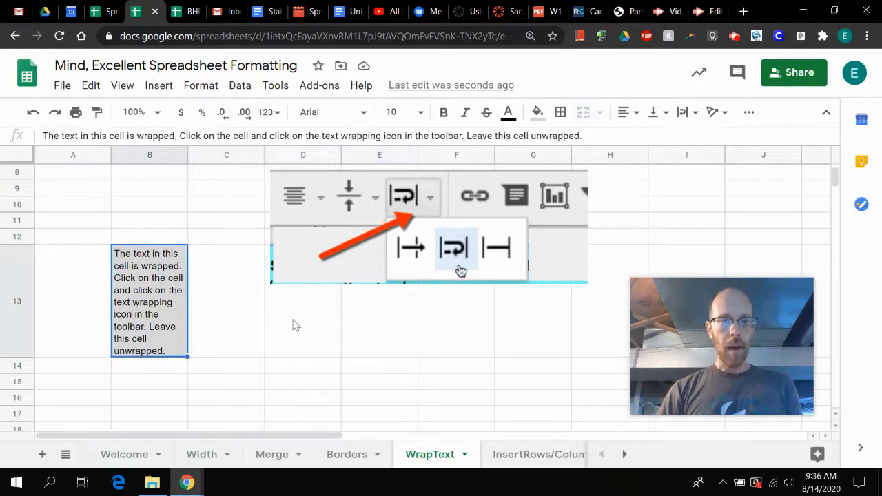
pyautogui.scroll(1, 297, 326)
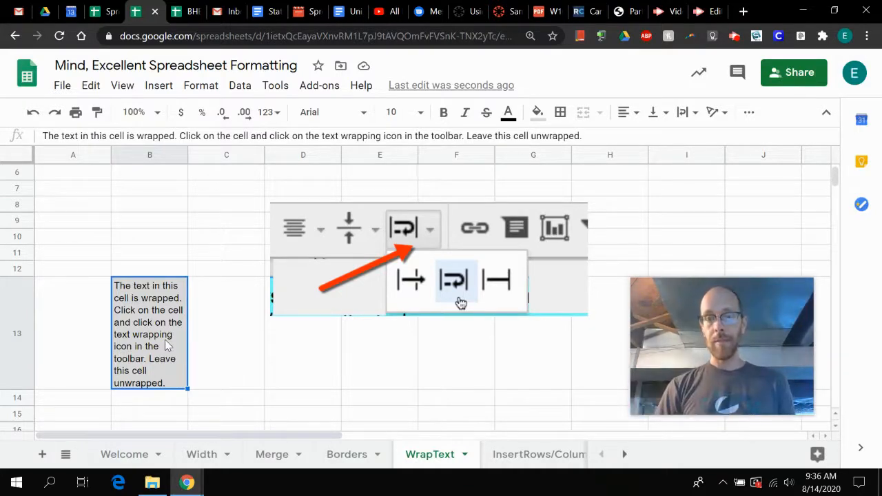
pyautogui.click(695, 116)
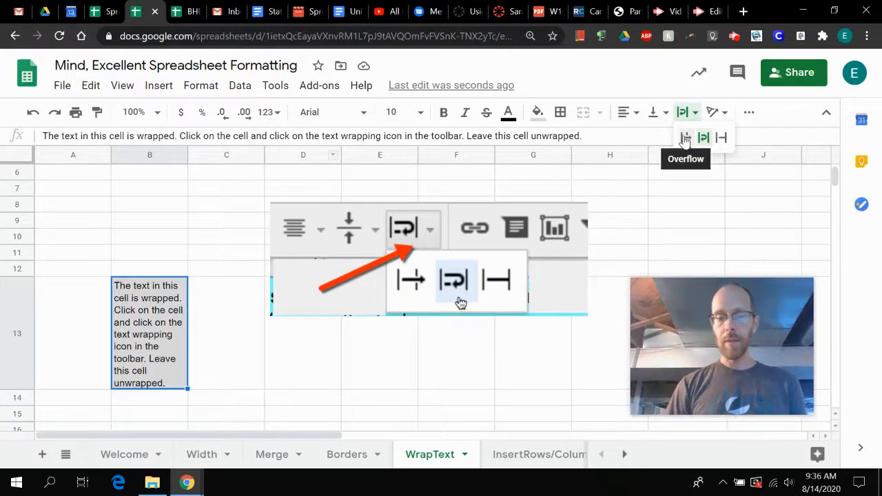
pyautogui.click(686, 137)
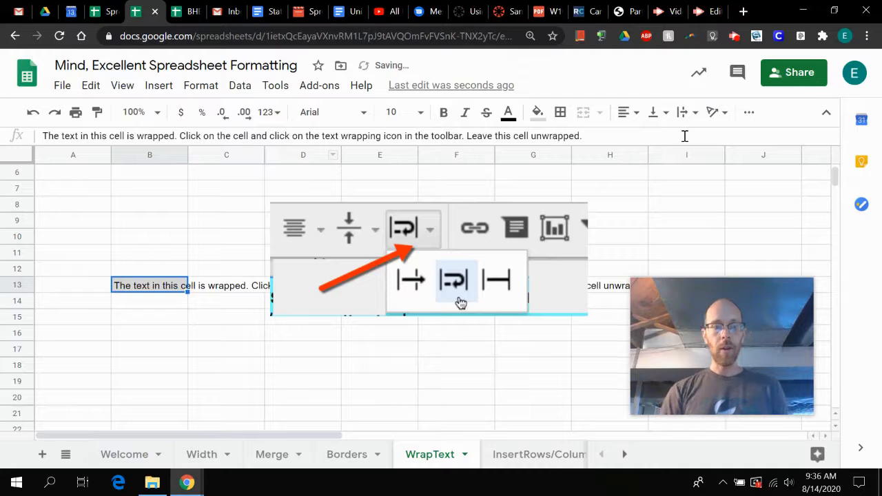
pyautogui.click(303, 218)
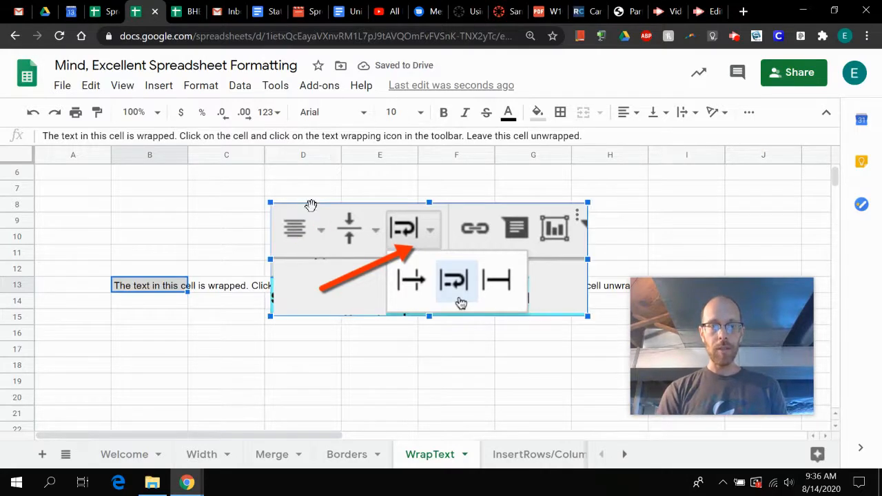
pyautogui.moveTo(305, 213); pyautogui.dragTo(290, 325)
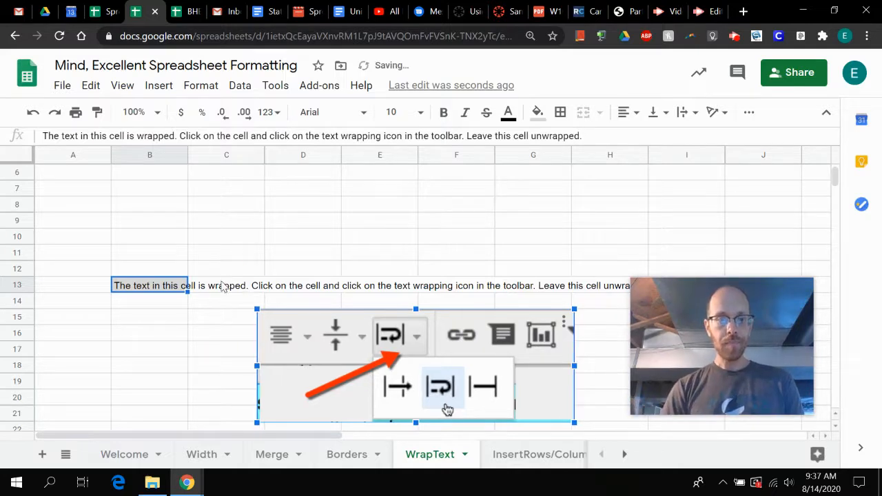
# Step through the cells of row 13 that the overflowing B13 text runs across to check whether they hold any content.
pyautogui.click(222, 285)
pyautogui.press('Right')
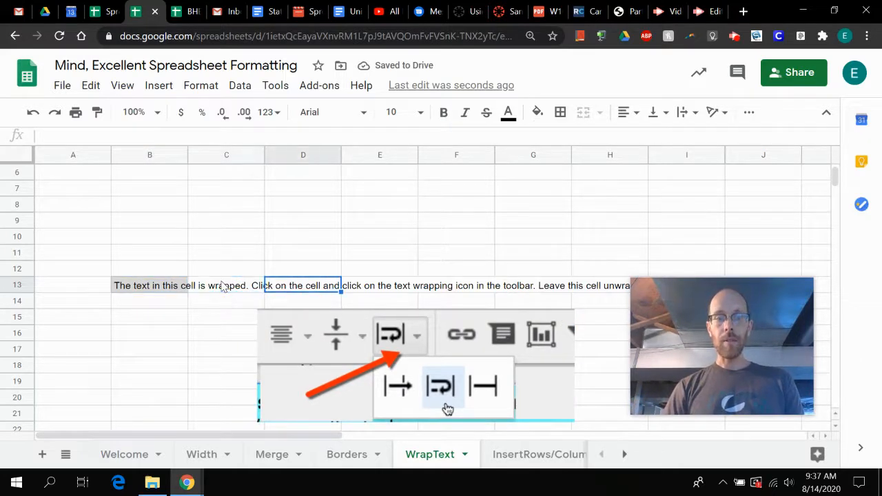
pyautogui.press('Right')
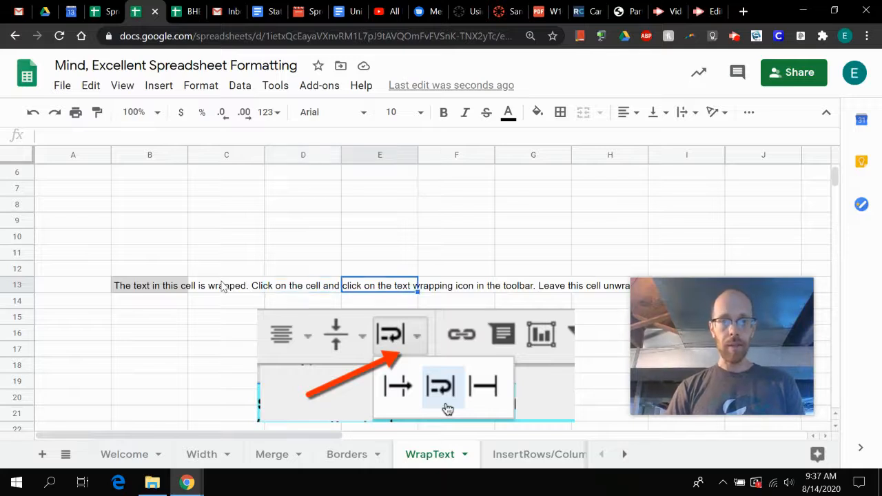
pyautogui.press('Right')
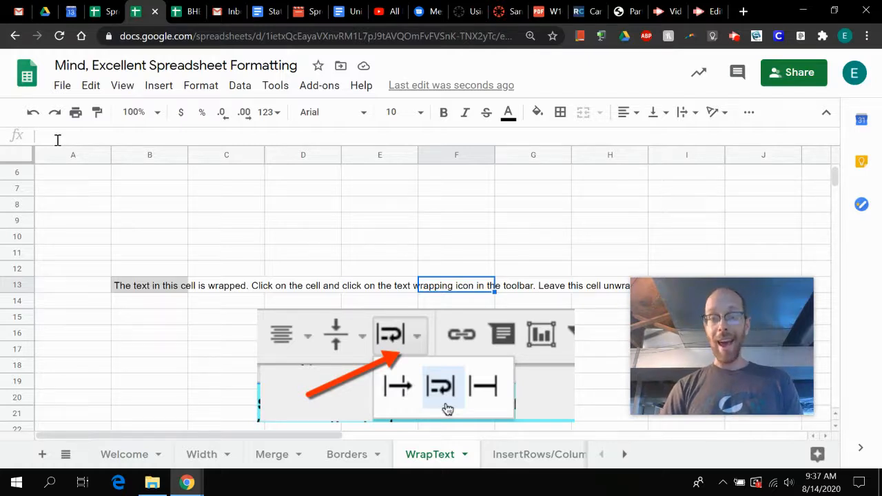
pyautogui.press('Left')
pyautogui.press('Left')
pyautogui.press('Left')
pyautogui.press('Left')
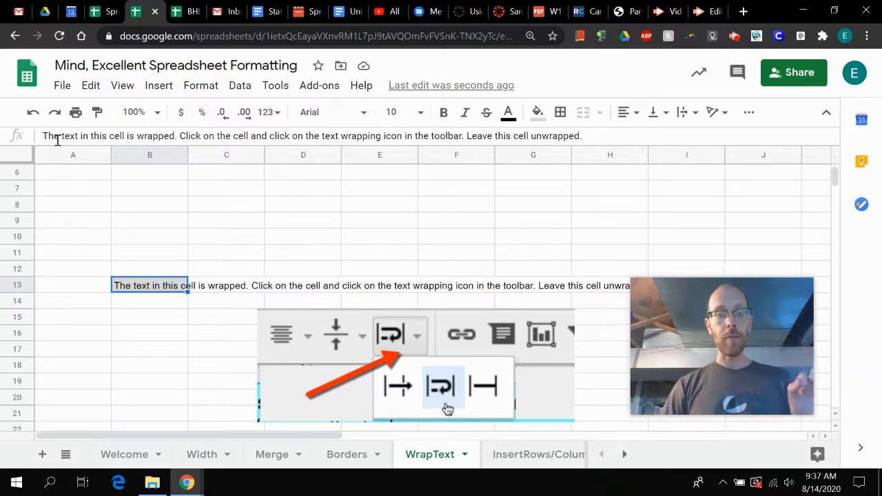
pyautogui.press('Right')
pyautogui.press('Right')
pyautogui.press('Right')
pyautogui.press('Right')
pyautogui.press('Right')
pyautogui.press('Right')
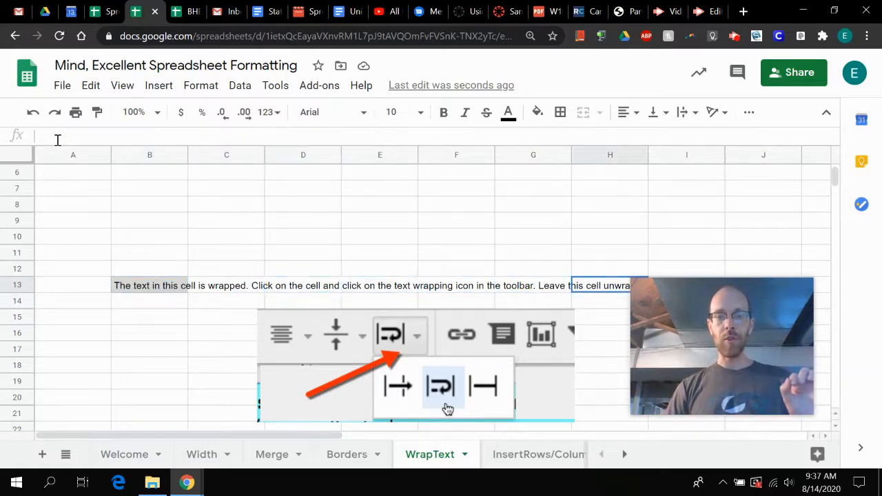
pyautogui.press('Right')
# Enter 12 in cell C13, directly beside the overflowing text, and reselect B13.
pyautogui.press('Left')
pyautogui.press('Left')
pyautogui.press('Left')
pyautogui.press('Left')
pyautogui.press('Left')
pyautogui.press('Left')
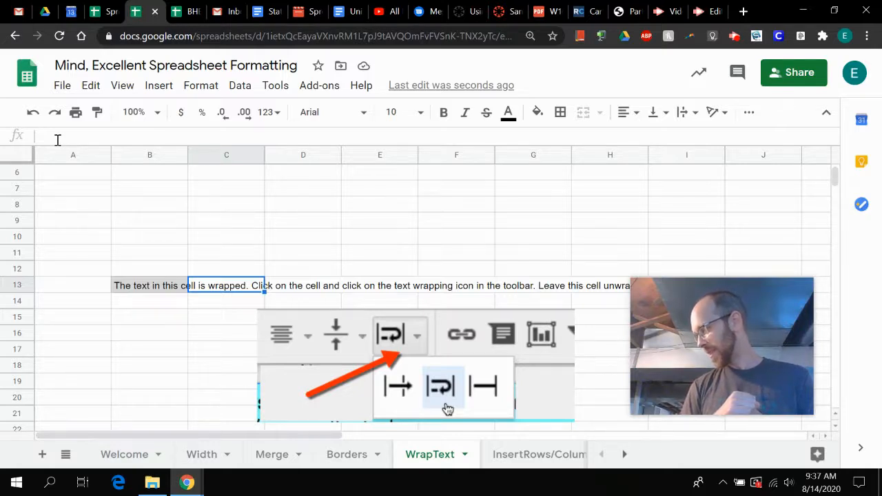
pyautogui.write('12')
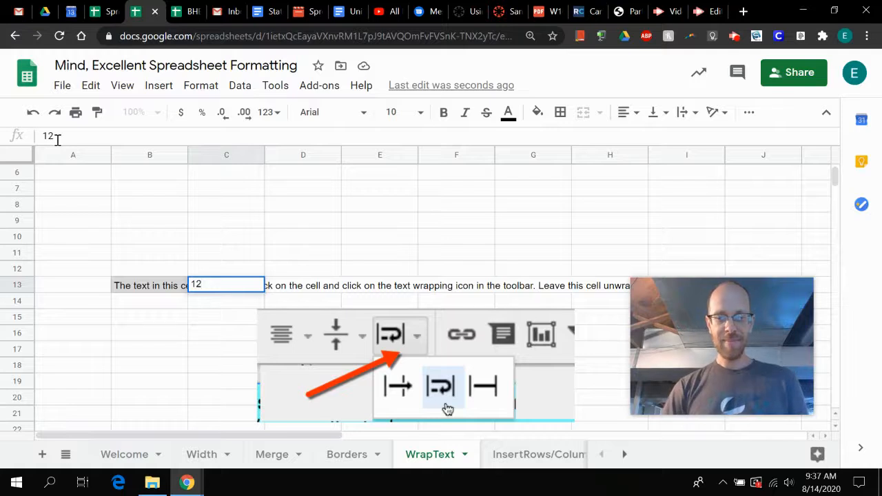
pyautogui.press('Return')
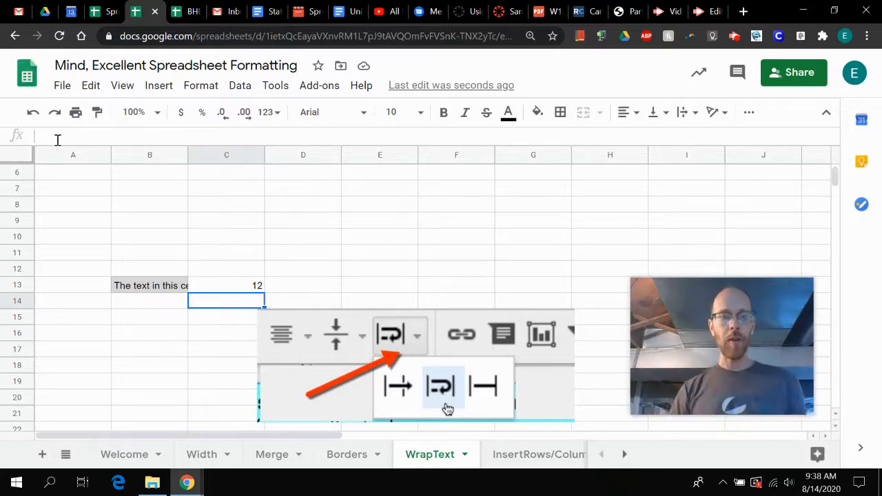
pyautogui.press('Up')
pyautogui.press('Left')
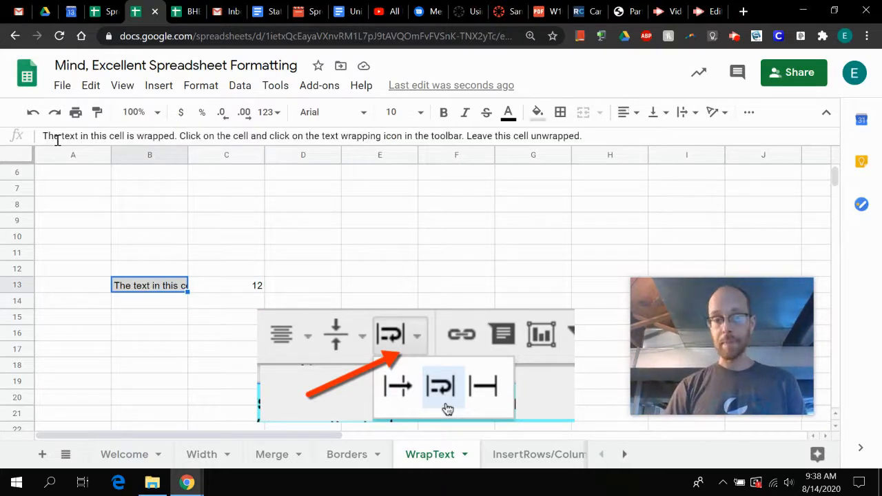
# Open the InsertRows/Columns sheet and select cell A11 in the First Name column.
pyautogui.click(520, 455)
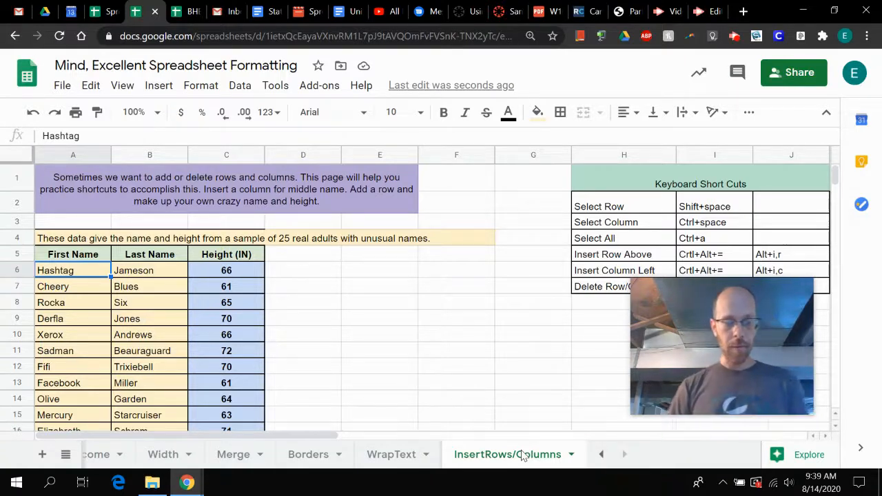
pyautogui.press('Down')
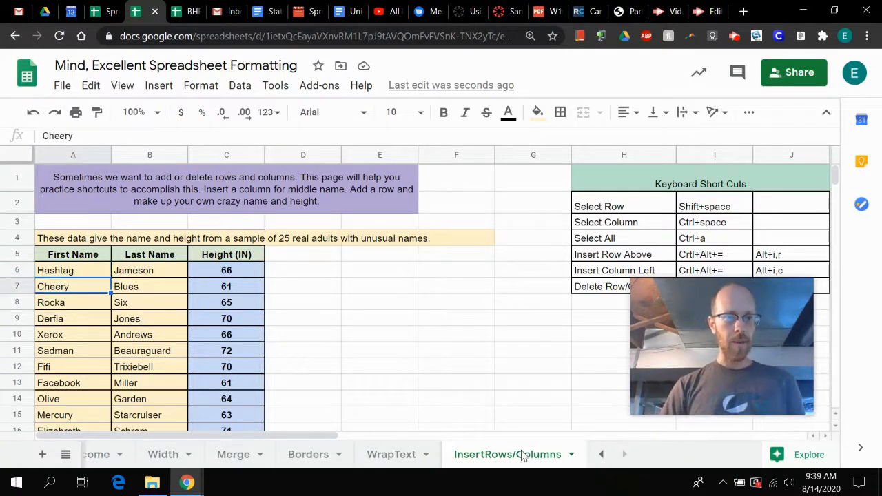
pyautogui.press('Down')
pyautogui.press('Down')
pyautogui.press('Down')
pyautogui.press('Down')
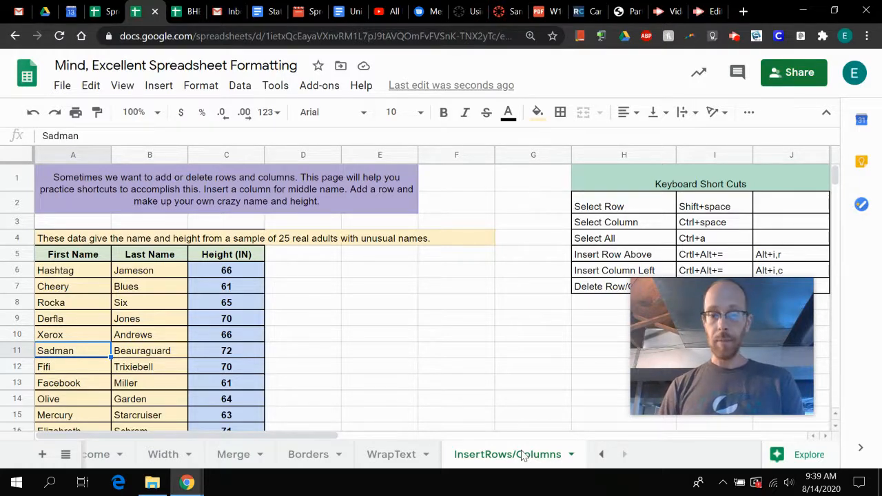
# Select the entire row 11, clear that selection, and select the entire column A.
pyautogui.hotkey('shift', 'Right')
pyautogui.hotkey('shift', 'Right')
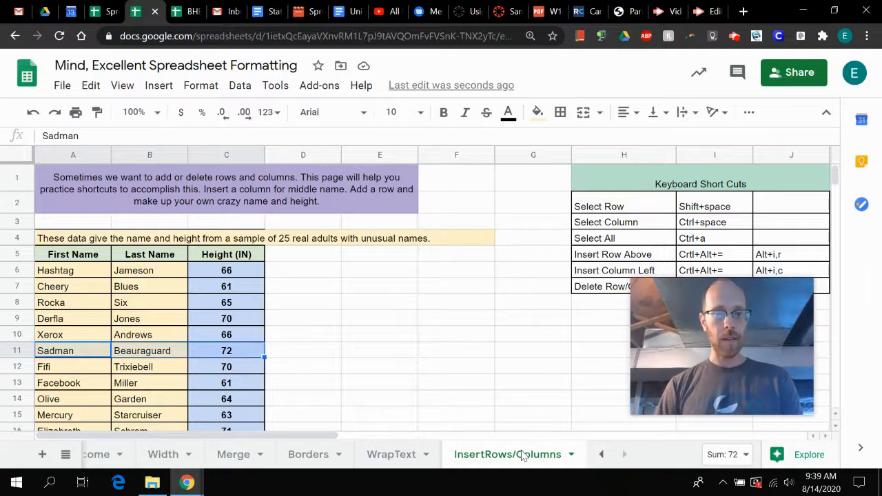
pyautogui.hotkey('shift', 'space')
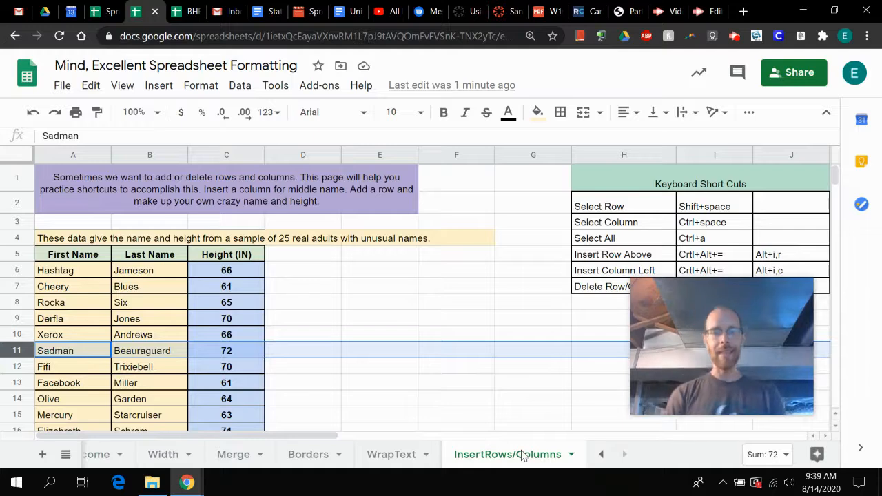
pyautogui.hotkey('shift', 'space')
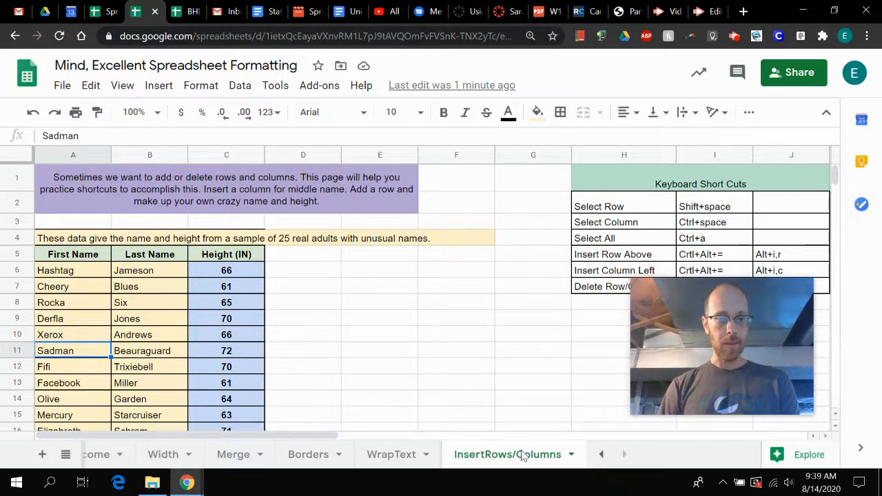
pyautogui.hotkey('ctrl', 'space')
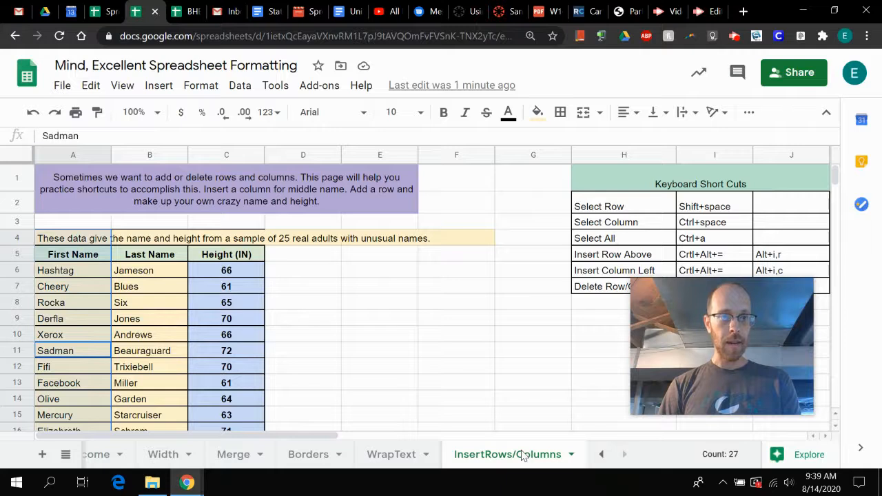
pyautogui.hotkey('ctrl', 'space')
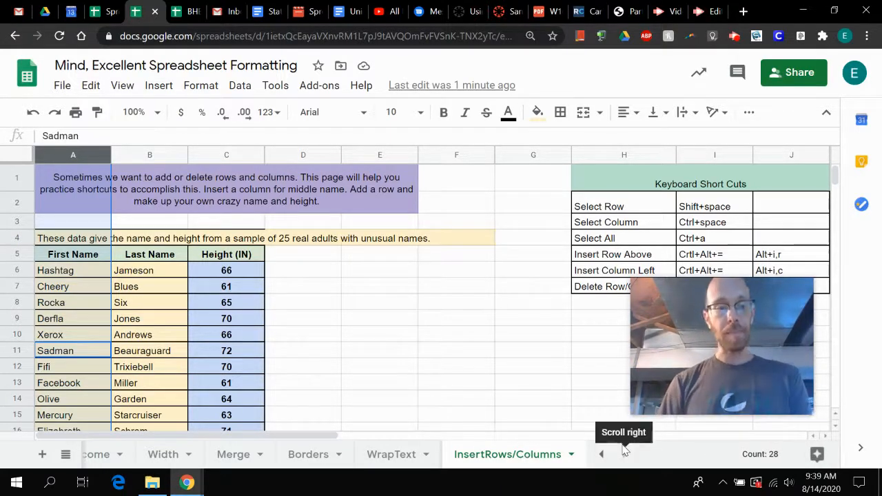
# Try inserting a single cell at A11 that shifts the cells below it down, and undo the insertion.
pyautogui.click(81, 352)
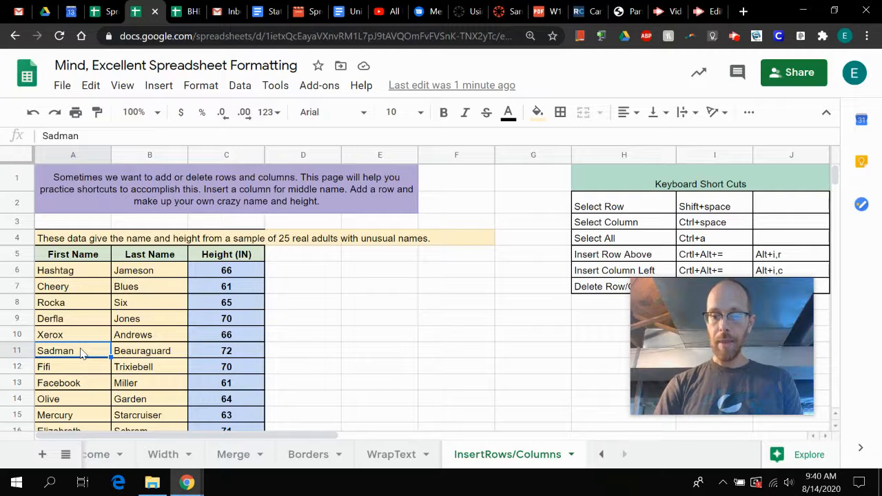
pyautogui.hotkey('ctrl', 'alt', '=')
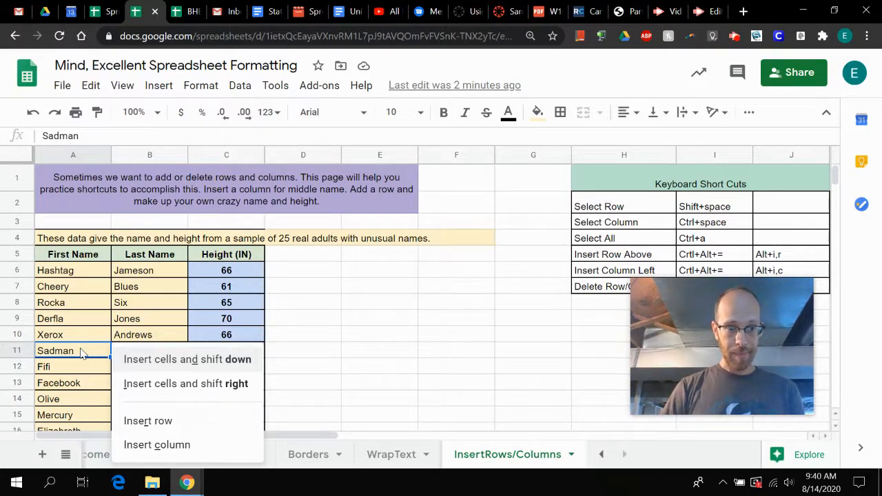
pyautogui.press('d')
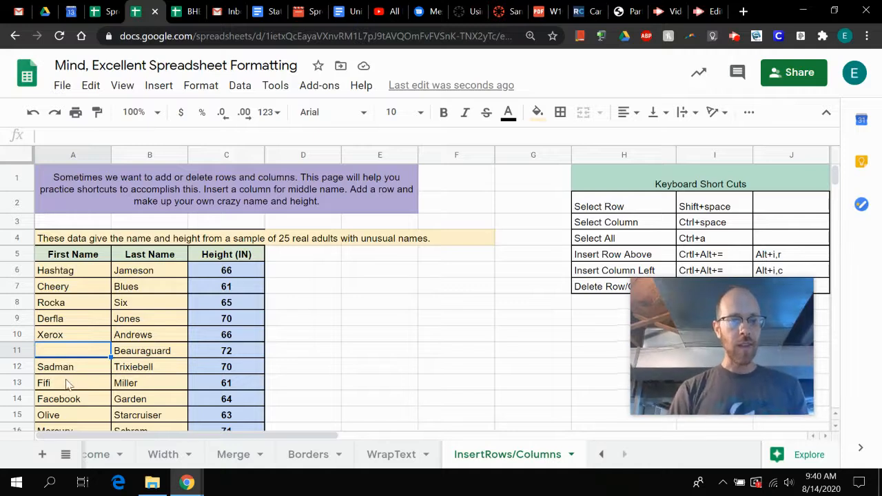
pyautogui.click(162, 388)
pyautogui.hotkey('ctrl', 'z')
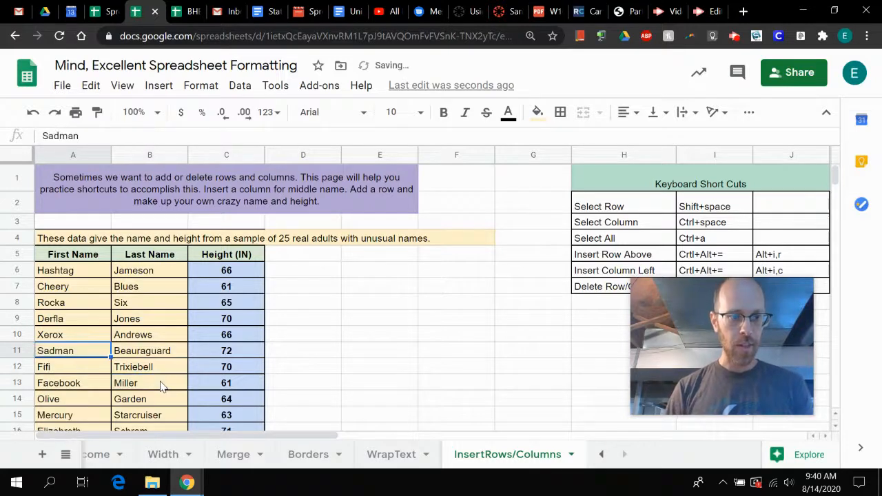
pyautogui.click(163, 387)
# Insert a whole blank row at row 11 of the name and height table.
pyautogui.click(81, 351)
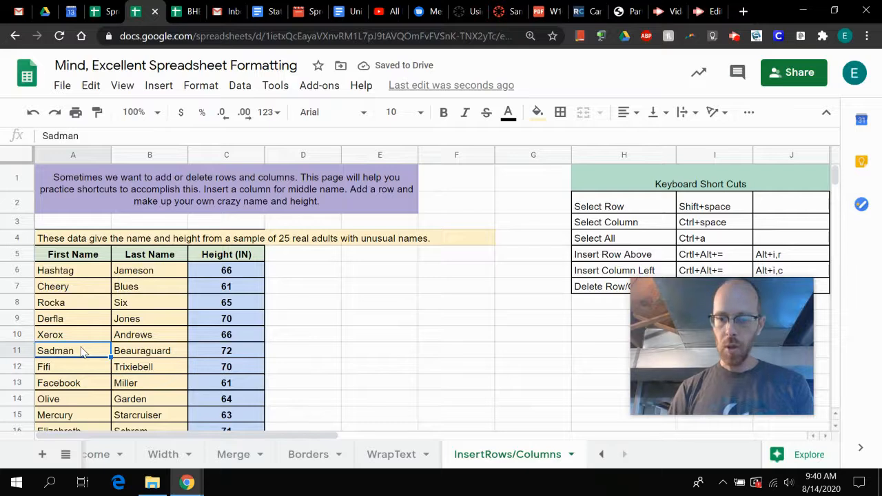
pyautogui.hotkey('ctrl', 'alt', '=')
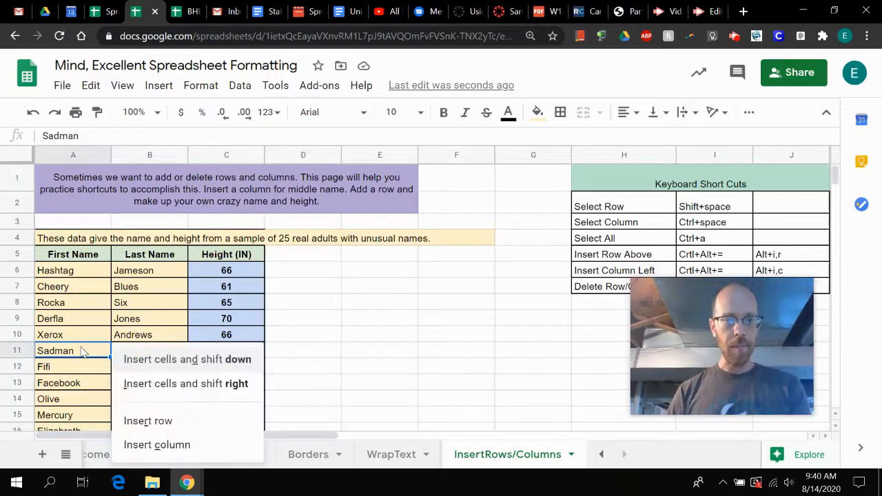
pyautogui.press('Down')
pyautogui.press('Down')
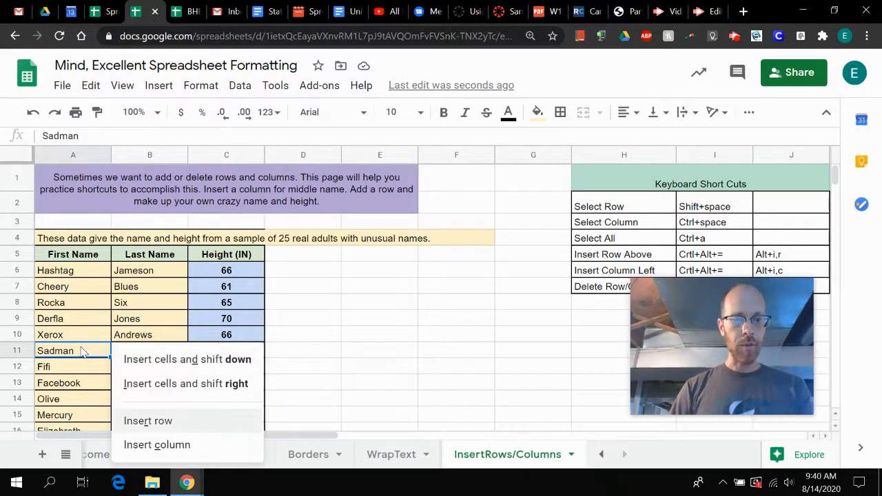
pyautogui.press('Return')
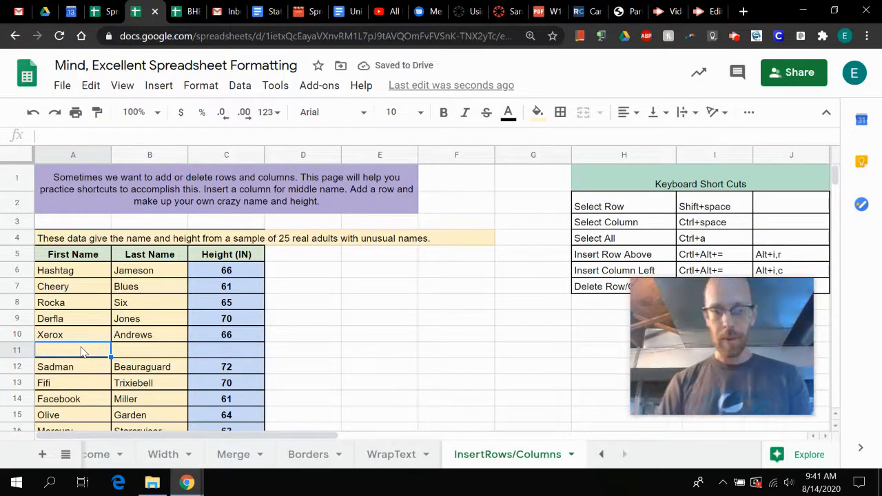
# Fill the blank row 11 with a made-up first name, the last name copied from row 12, and a height of 14.
pyautogui.write('Happylady')
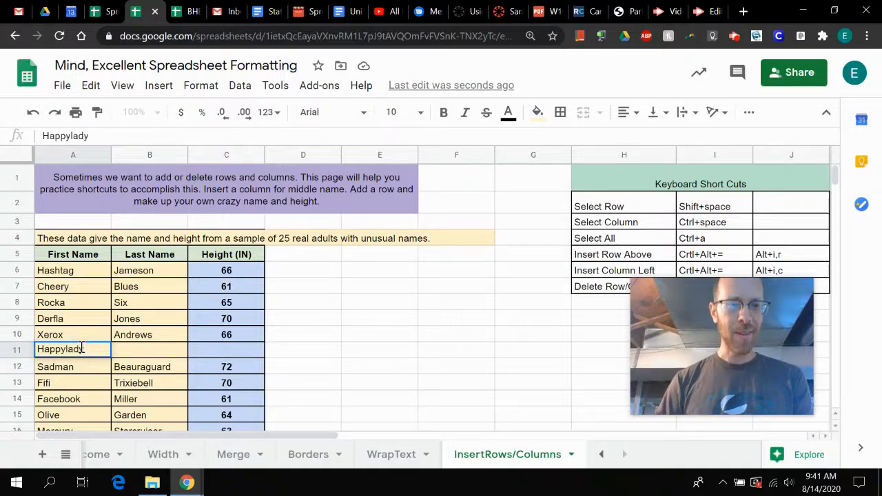
pyautogui.press('Tab')
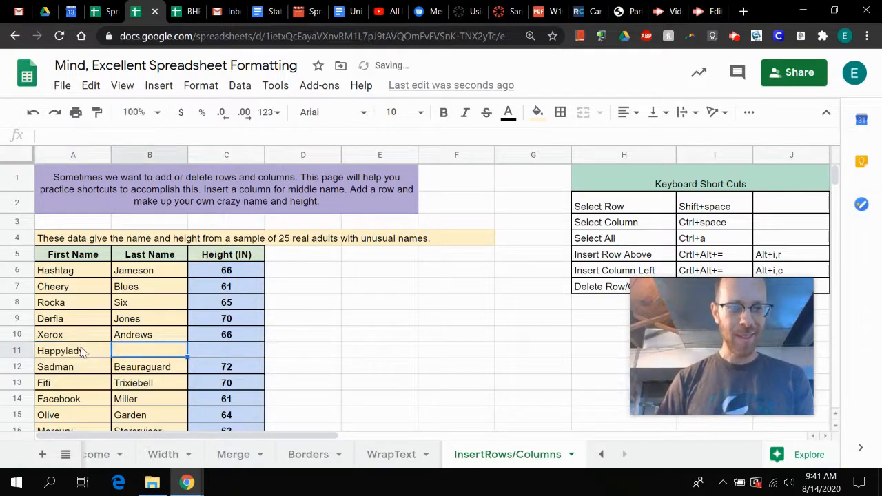
pyautogui.press('Up')
pyautogui.press('Down')
pyautogui.press('Down')
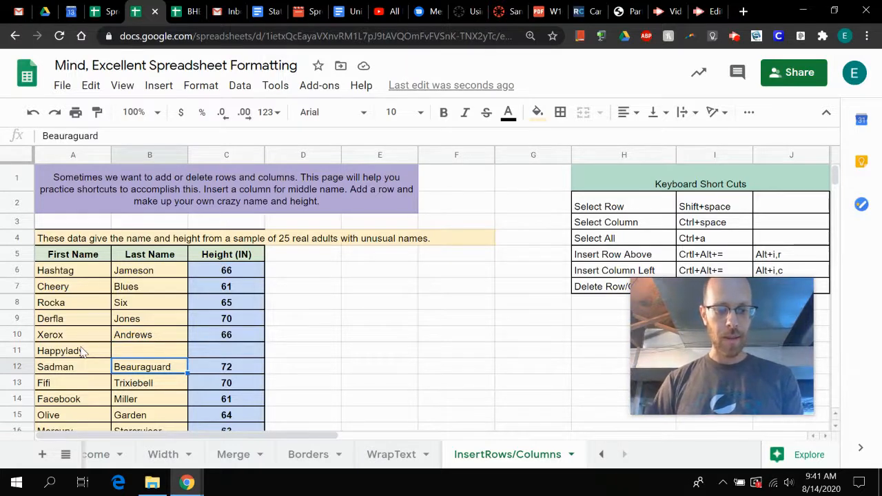
pyautogui.press('Up')
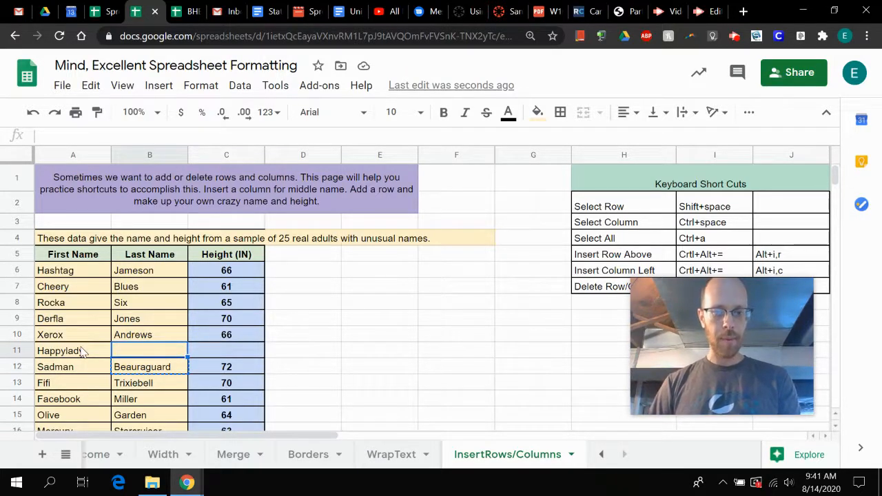
pyautogui.write('Beauraguard')
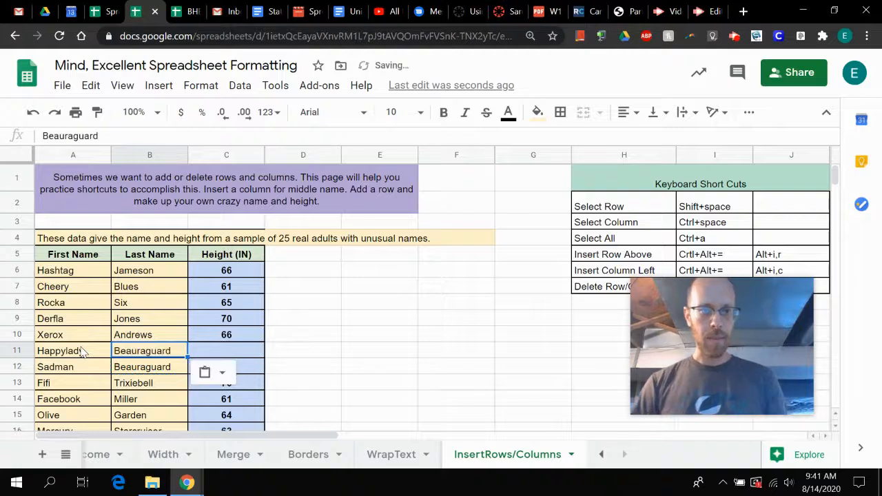
pyautogui.press('Right')
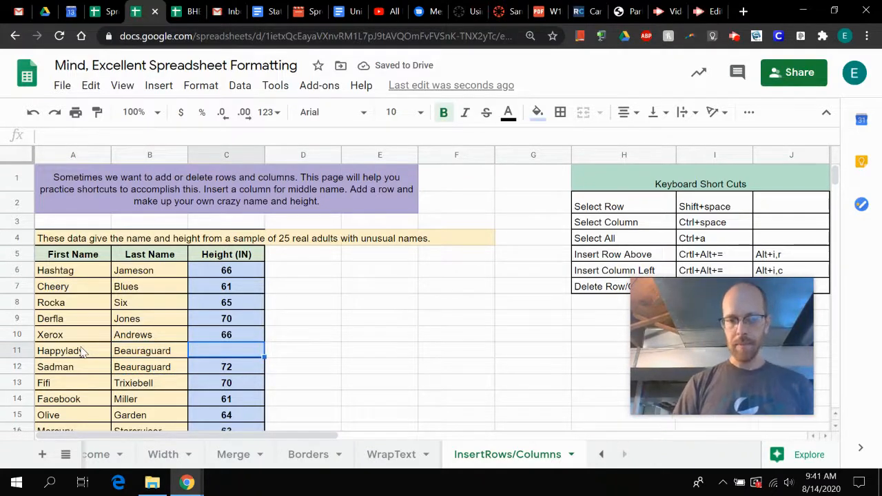
pyautogui.write('14')
pyautogui.press('Return')
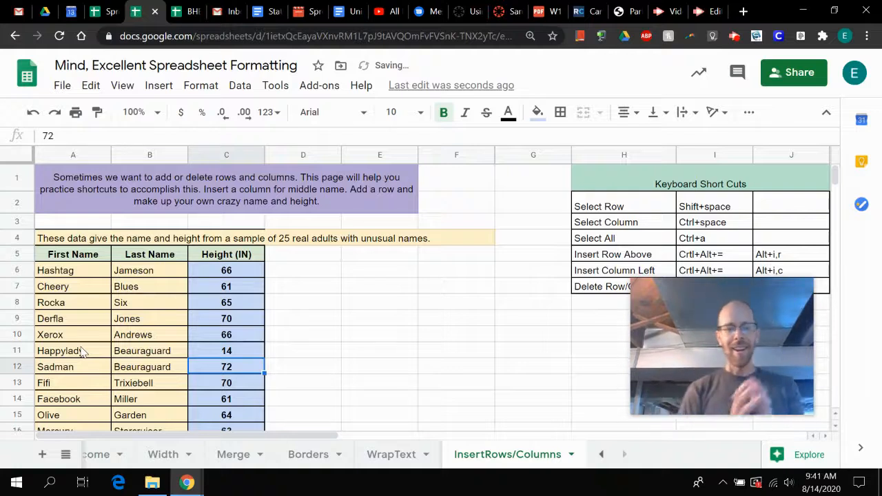
pyautogui.press('Left')
pyautogui.press('Left')
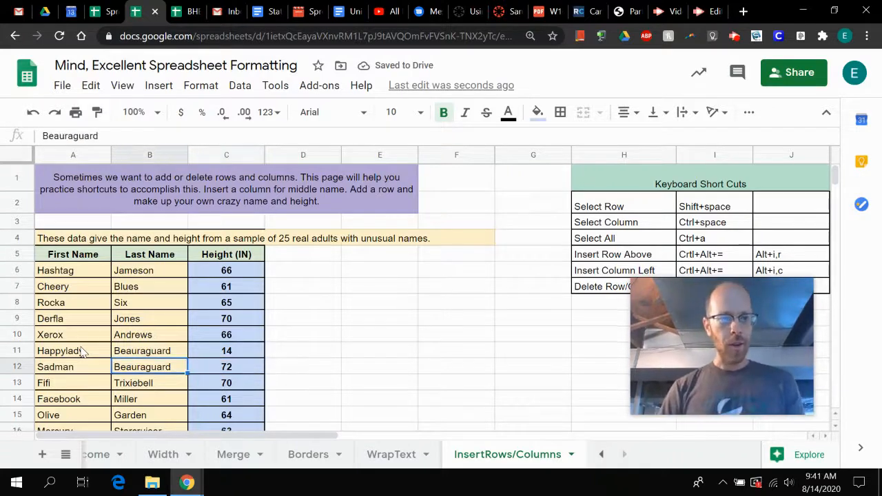
pyautogui.press('Up')
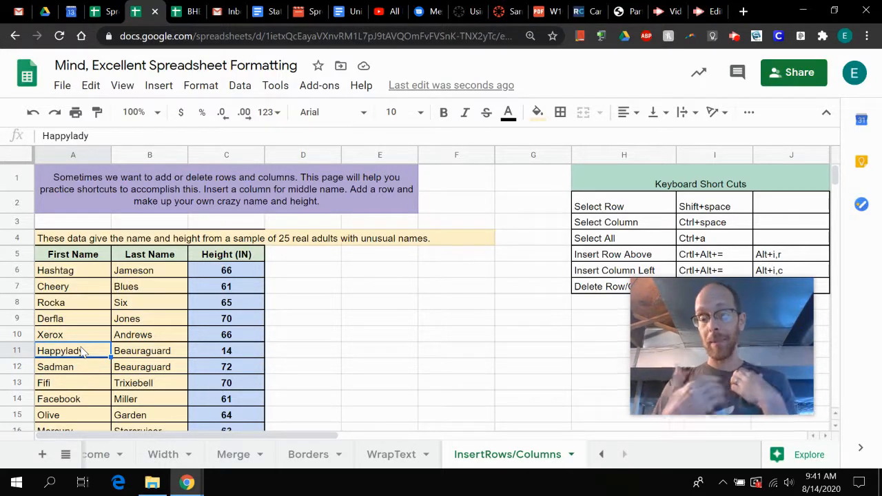
pyautogui.press('Right')
pyautogui.press('Right')
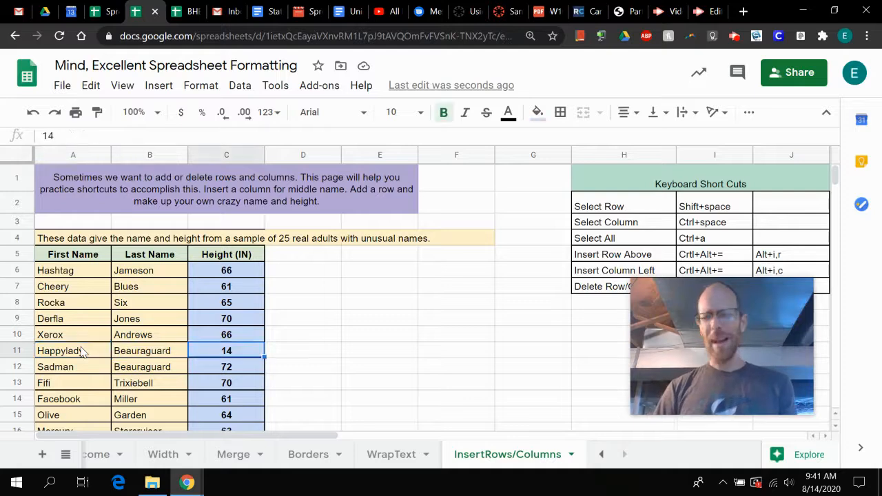
# Delete the whole row 11 containing the made-up entry.
pyautogui.click(81, 352)
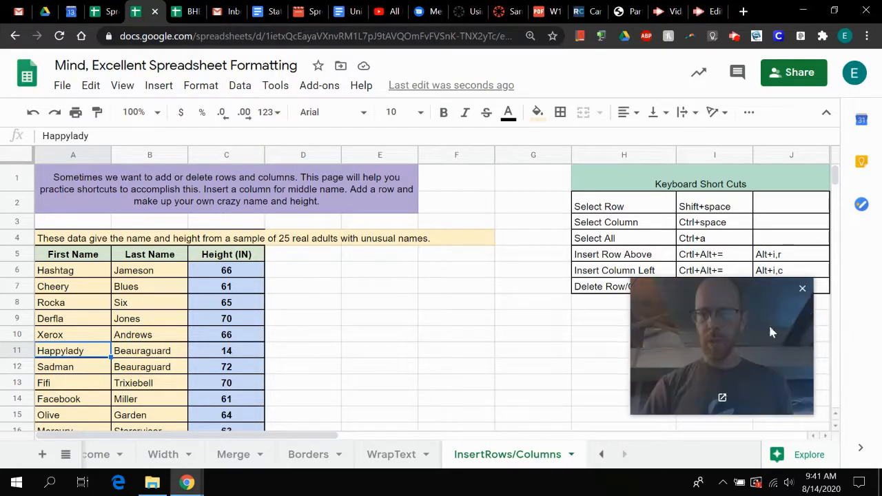
pyautogui.moveTo(758, 339); pyautogui.dragTo(740, 364)
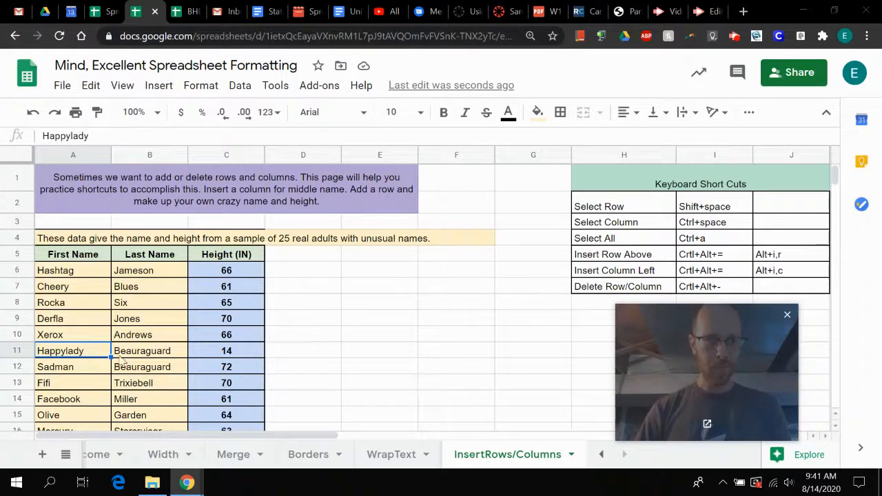
pyautogui.hotkey('ctrl', 'alt', '-')
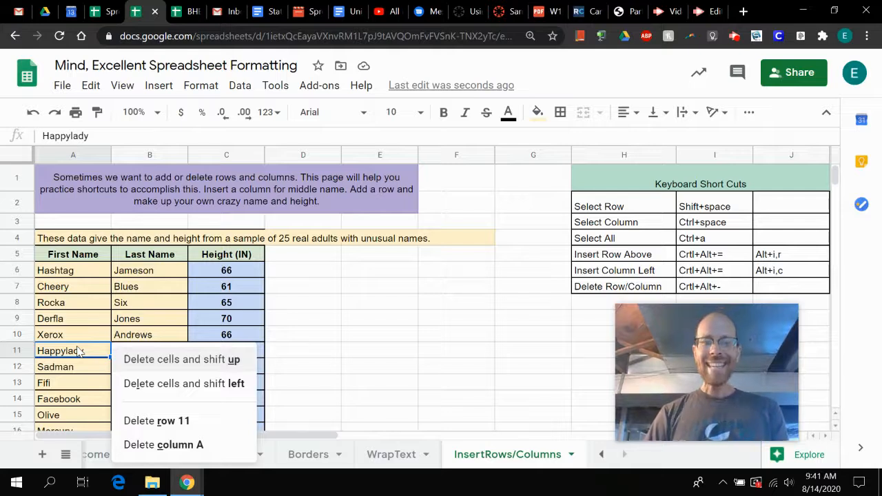
pyautogui.press('Down')
pyautogui.press('Down')
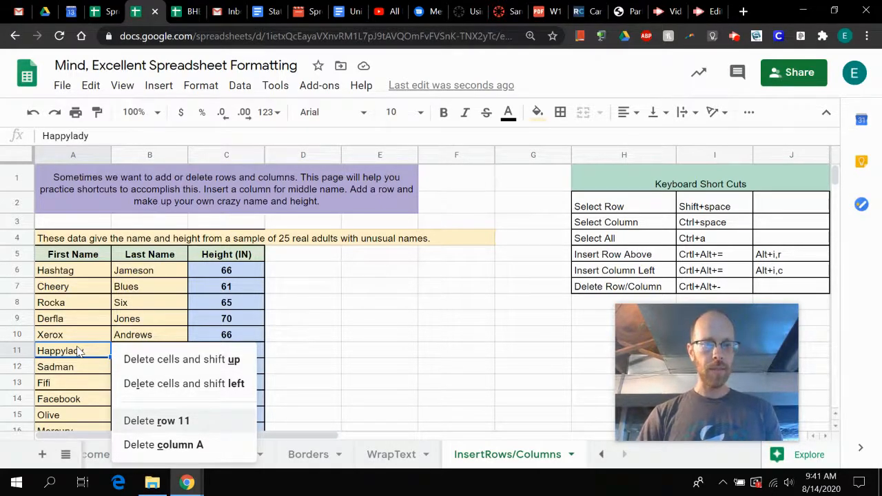
pyautogui.press('Return')
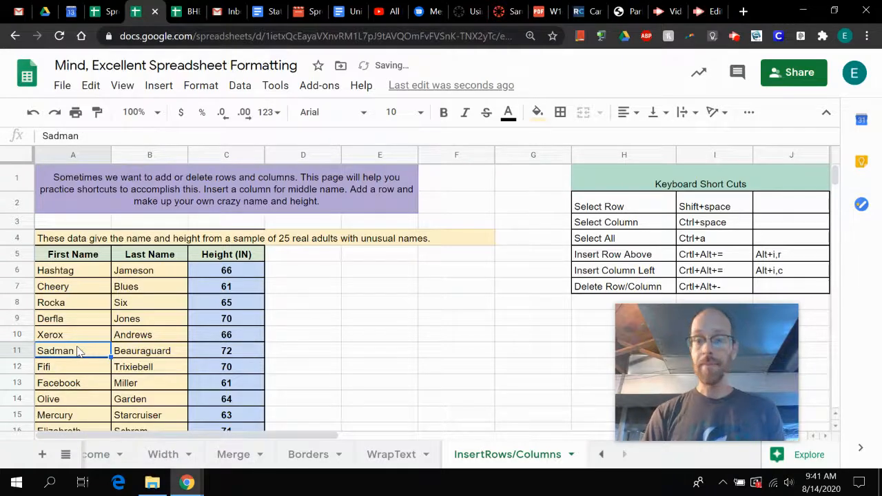